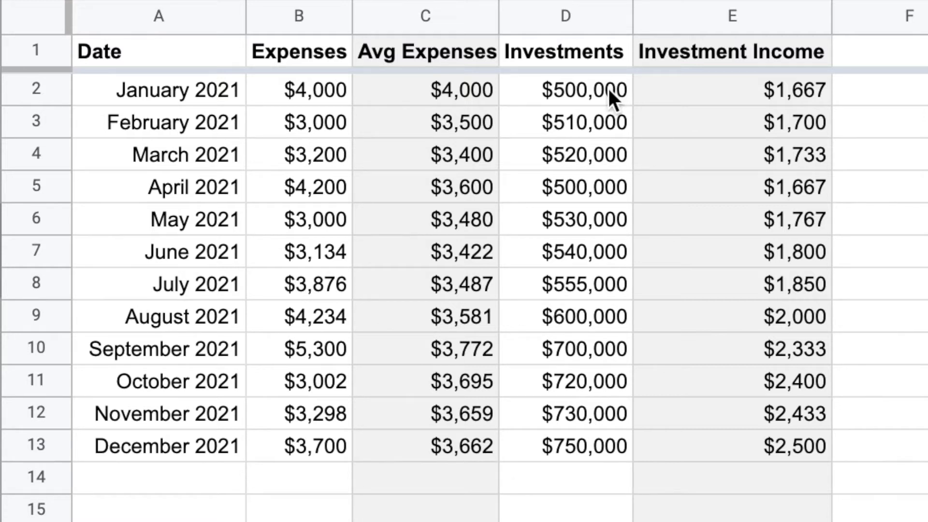
Inspect the January 2021 Investment Income formula and compare the expenses, investments and charts across the Example 1 to Example 4 sheets.
left_click(650, 99)
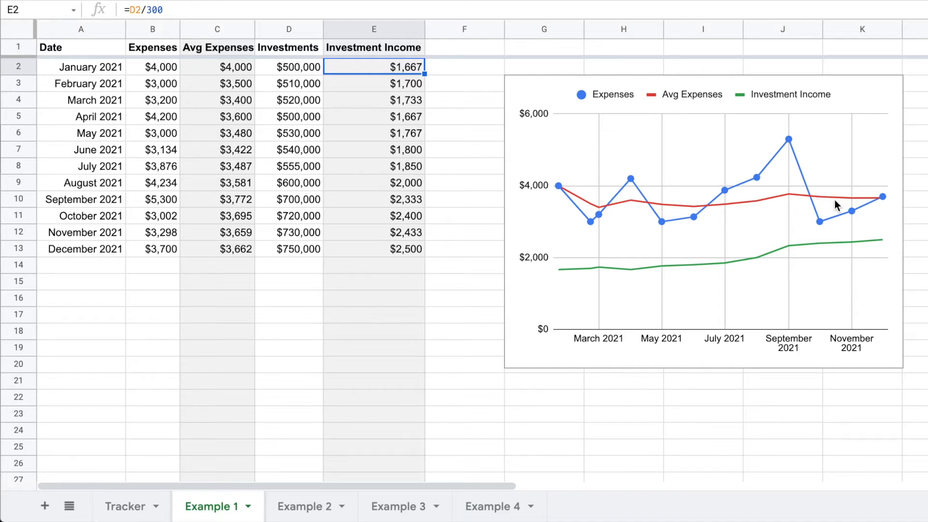
left_click(308, 506)
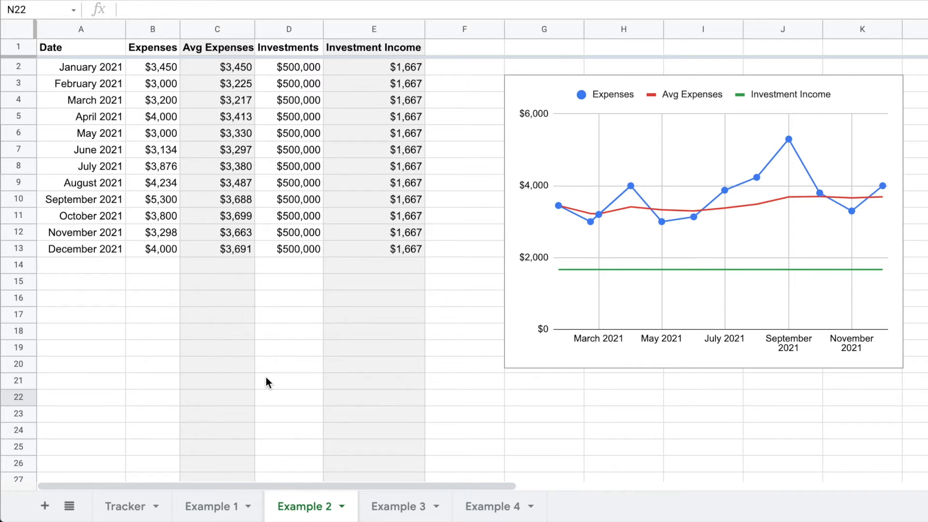
left_click(383, 505)
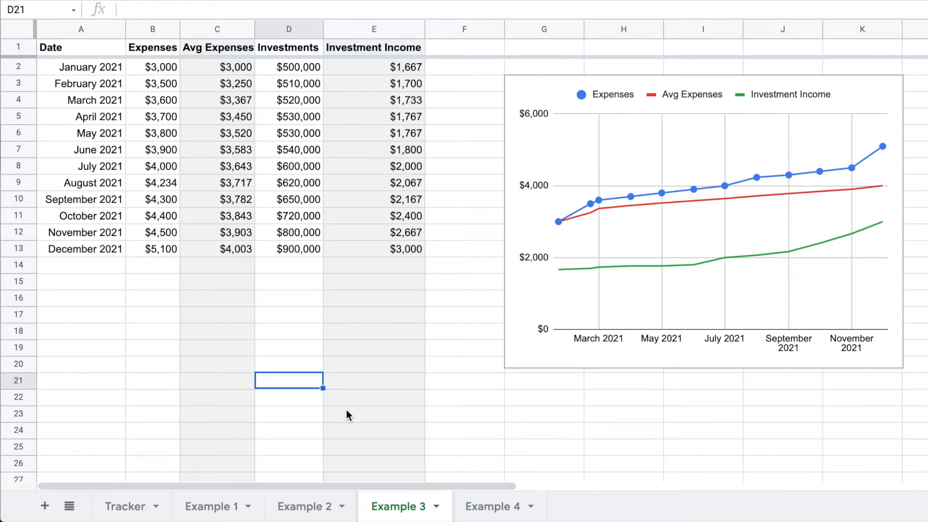
left_click(303, 360)
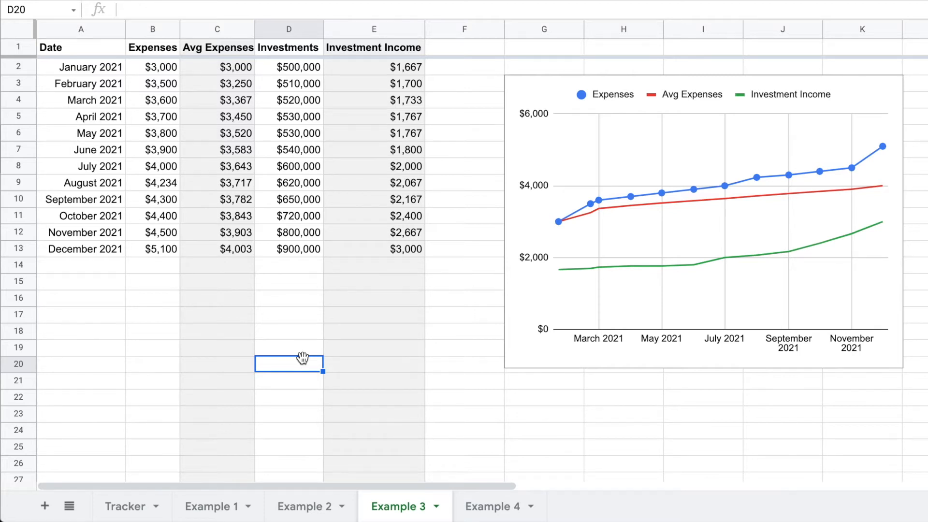
left_click(477, 506)
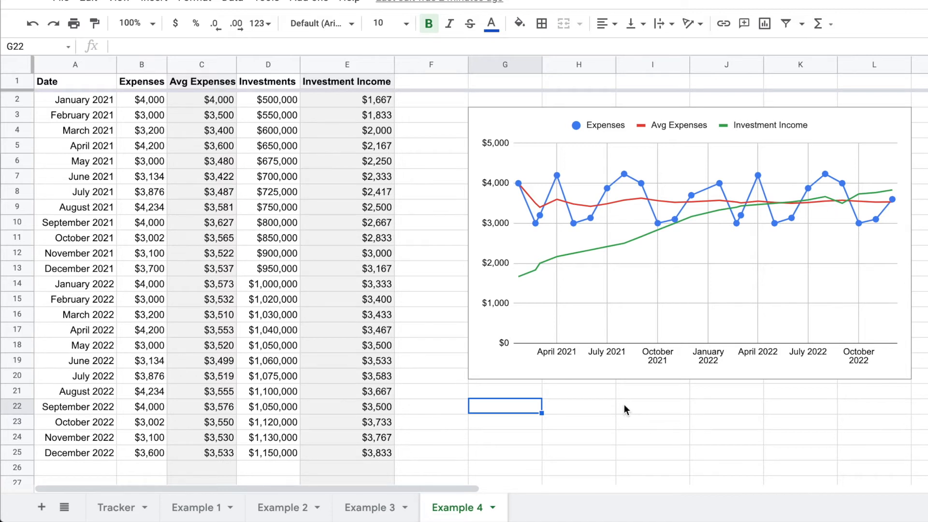
On the Tracker sheet, enter 5000 as the January 2021 Expenses and 250000 as the January 2021 Investments.
left_click(112, 512)
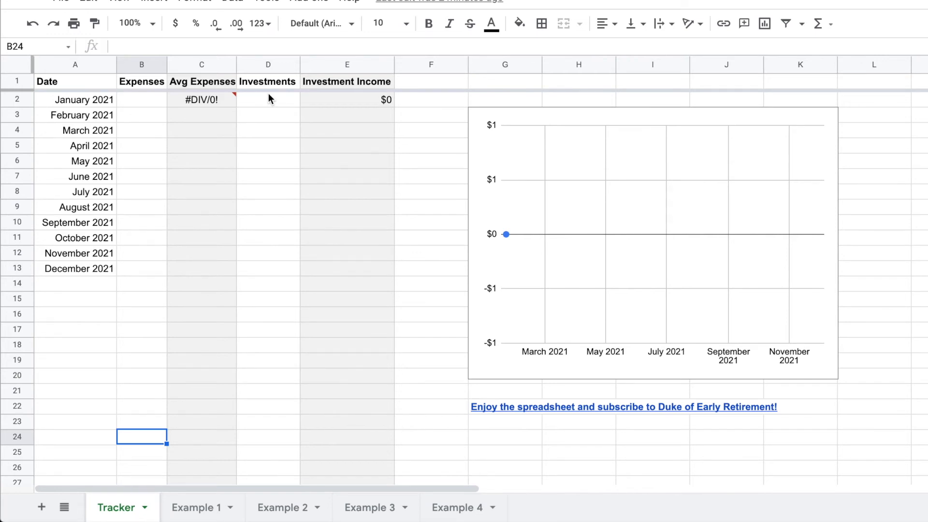
left_click(139, 100)
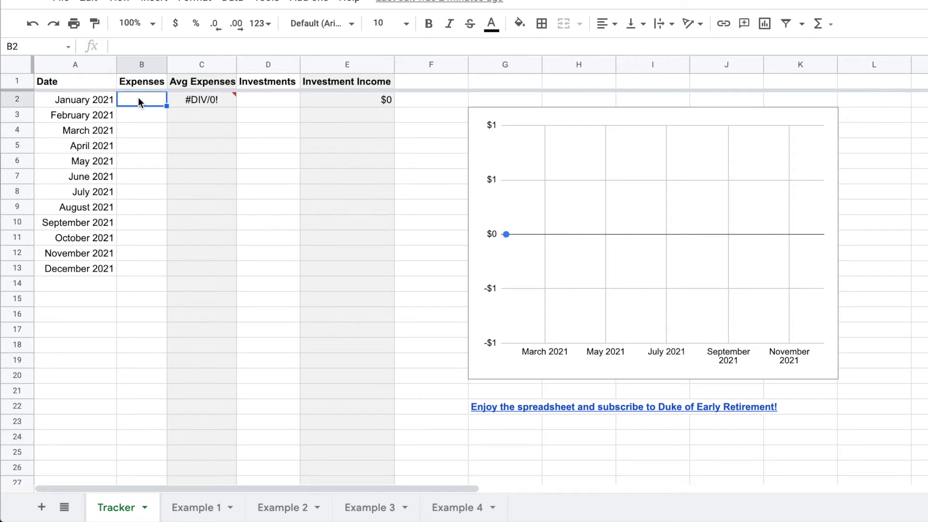
type("400")
key("BackSpace")
key("BackSpace")
key("BackSpace")
type("5000")
key("Tab")
key("Tab")
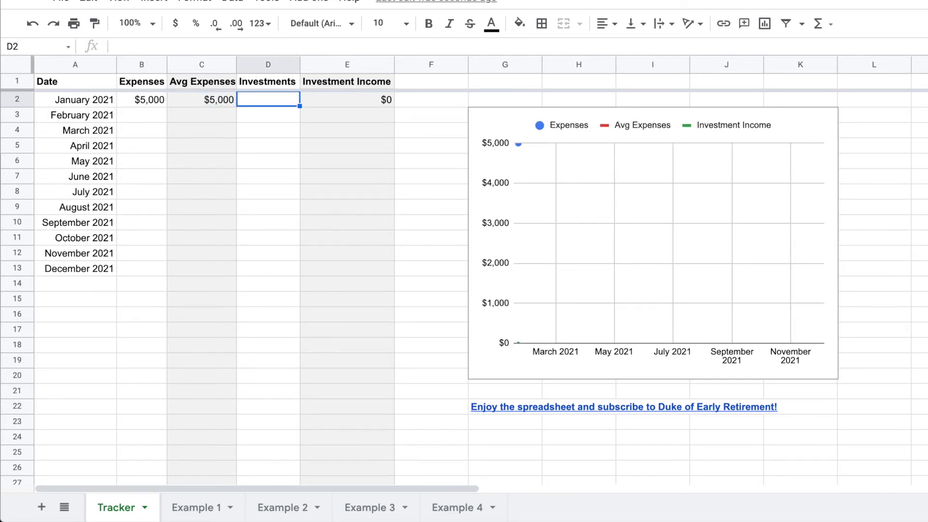
type("250000")
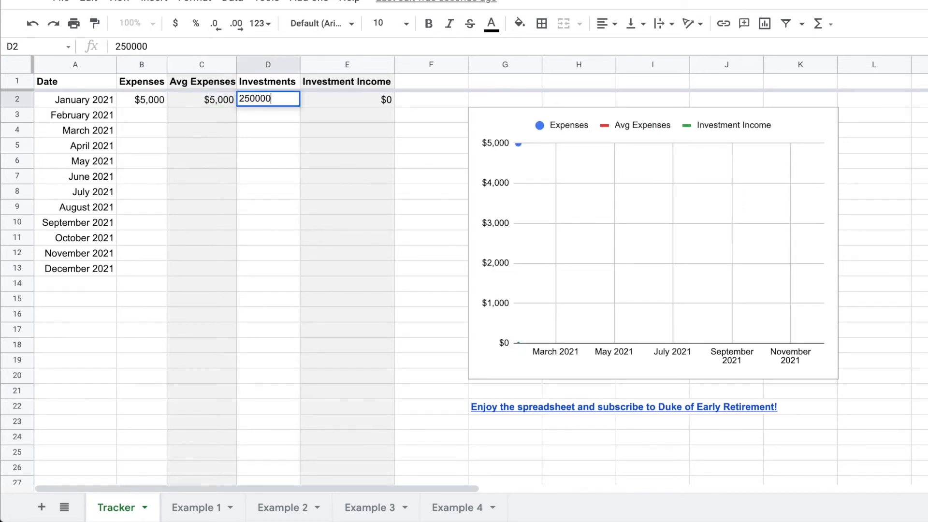
key("Tab")
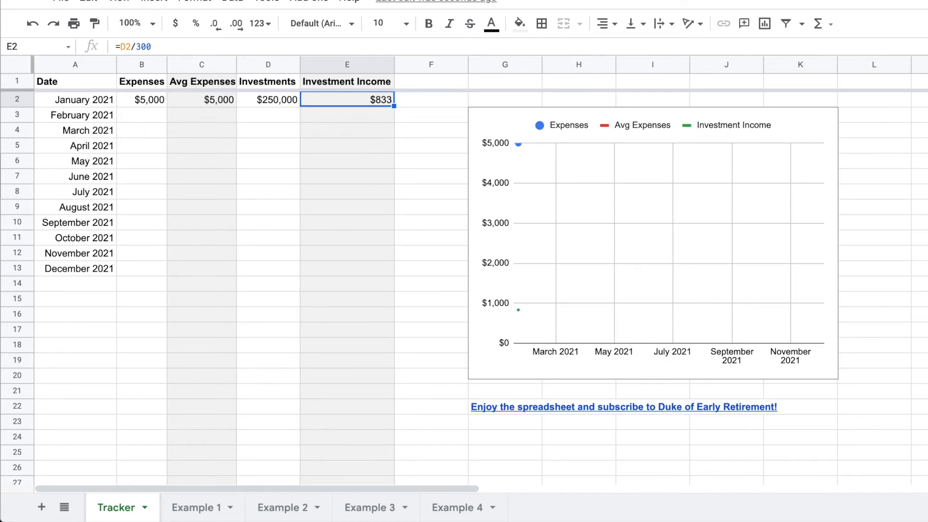
Enter 4500 as the February 2021 Expenses and 260,000 as the February 2021 Investments.
left_click(136, 116)
type("45000")
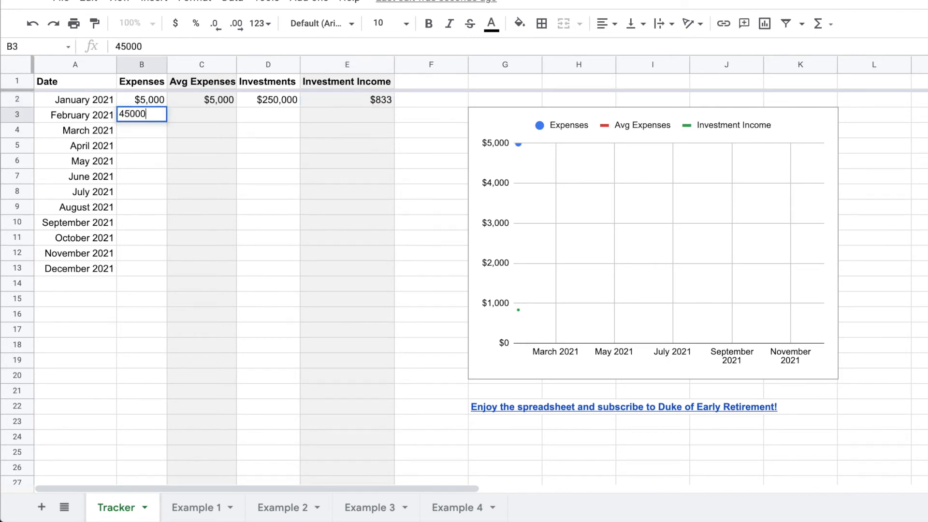
key("BackSpace")
key("Tab")
key("Tab")
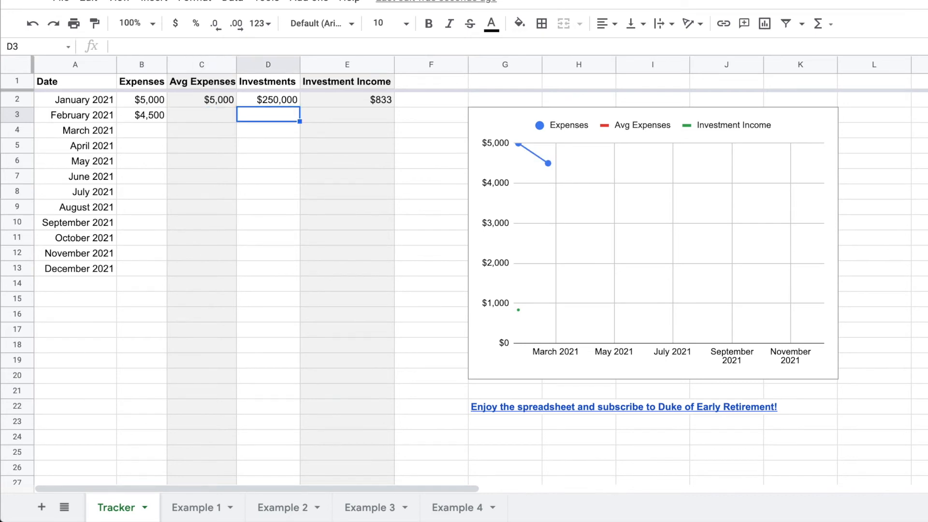
type("2")
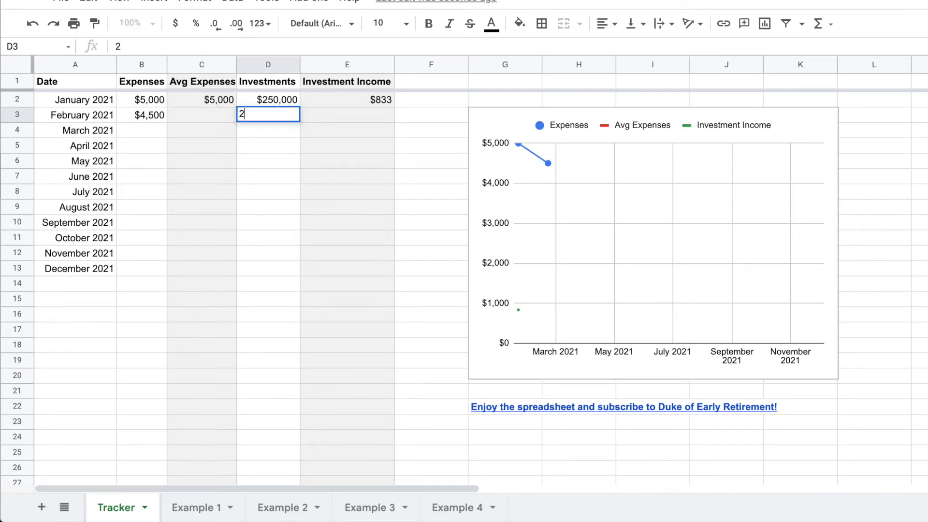
type("60,000")
key("Tab")
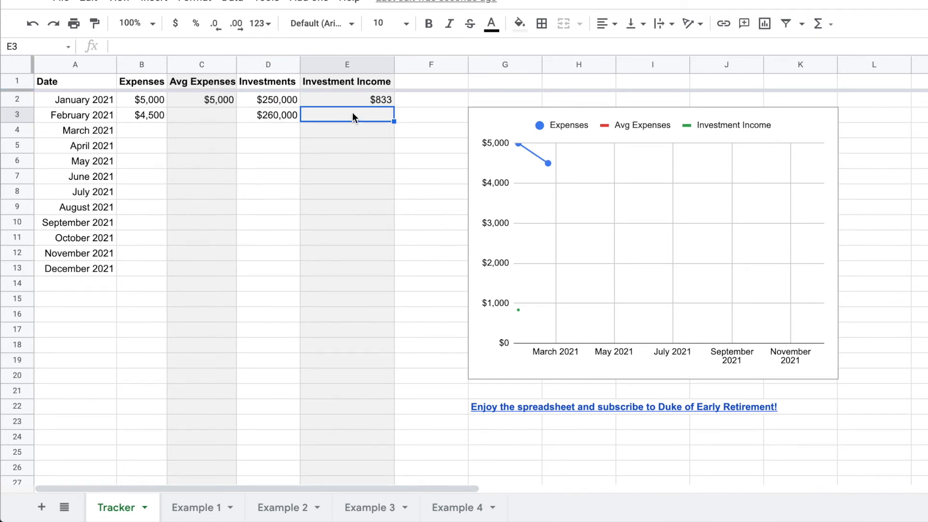
Extend the January Avg Expenses and Investment Income formulas down to February 2021.
left_click(216, 100)
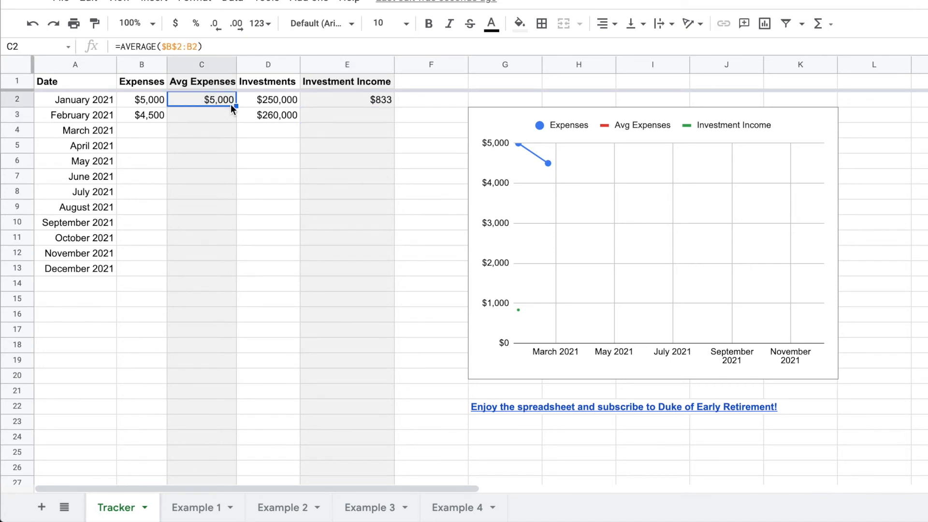
left_click_drag(235, 105, 236, 118)
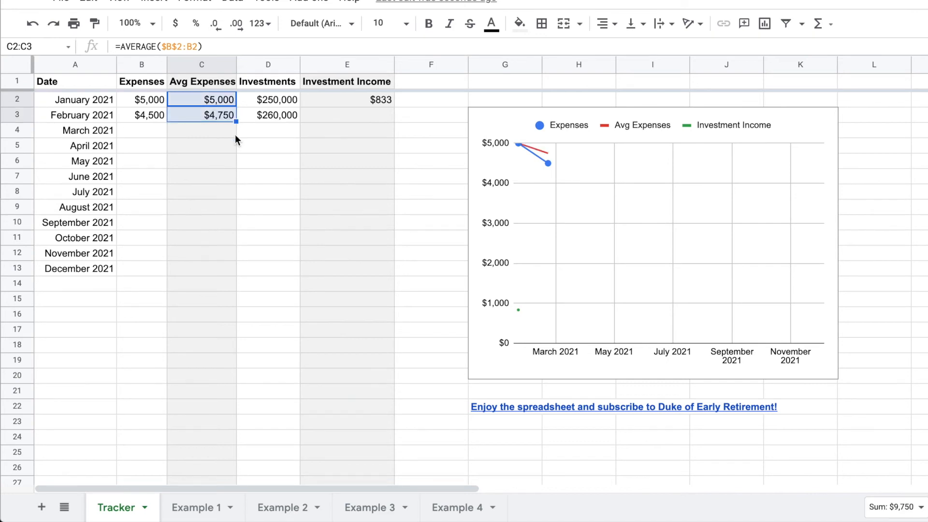
left_click(329, 100)
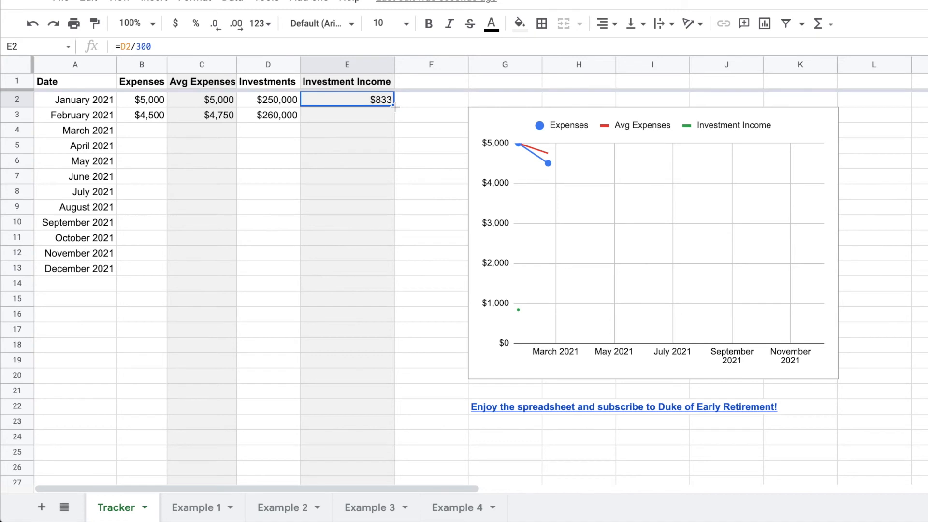
left_click_drag(394, 106, 354, 269)
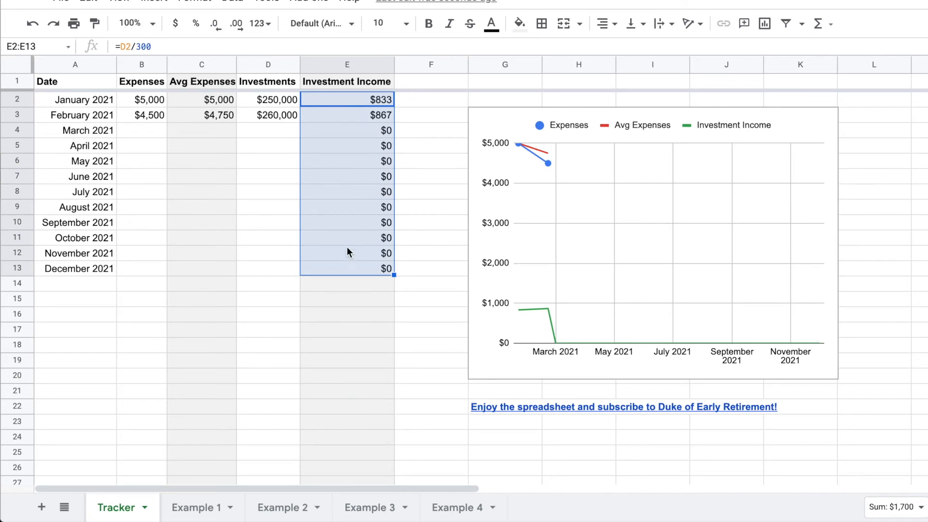
key("ctrl+z")
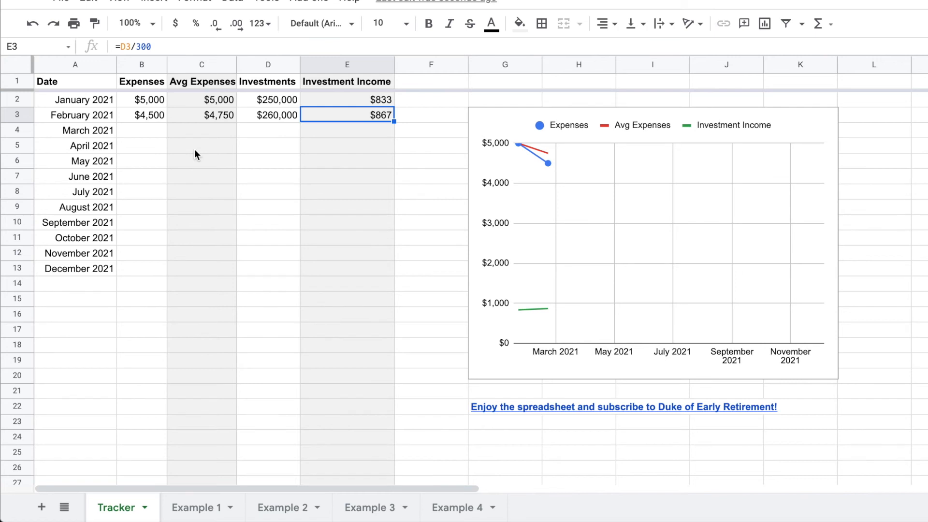
Enter the Expenses for March to December 2021: 4700, 5000, 3000, 6000, 4500, 4000, 4100, 4200, 4300 and 4575.
left_click(142, 131)
type("4700")
key("Return")
type("5000")
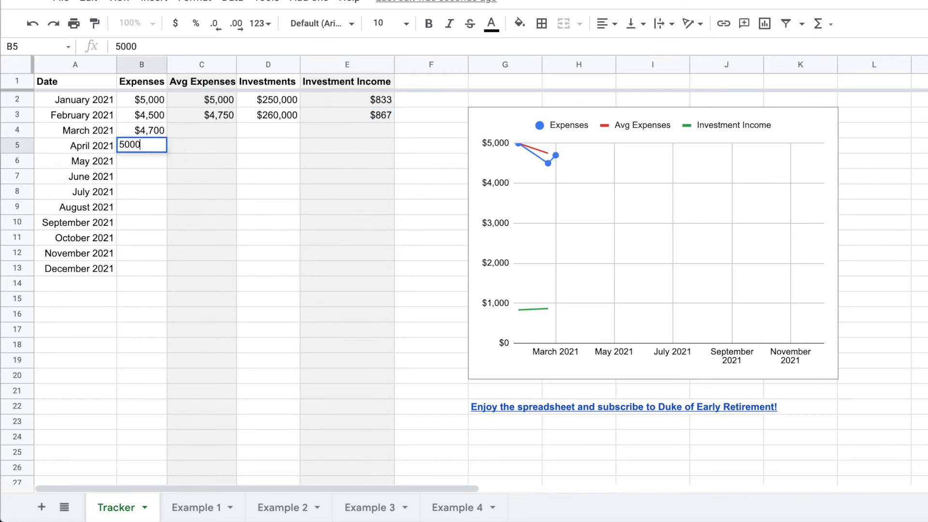
key("Return")
type("3000")
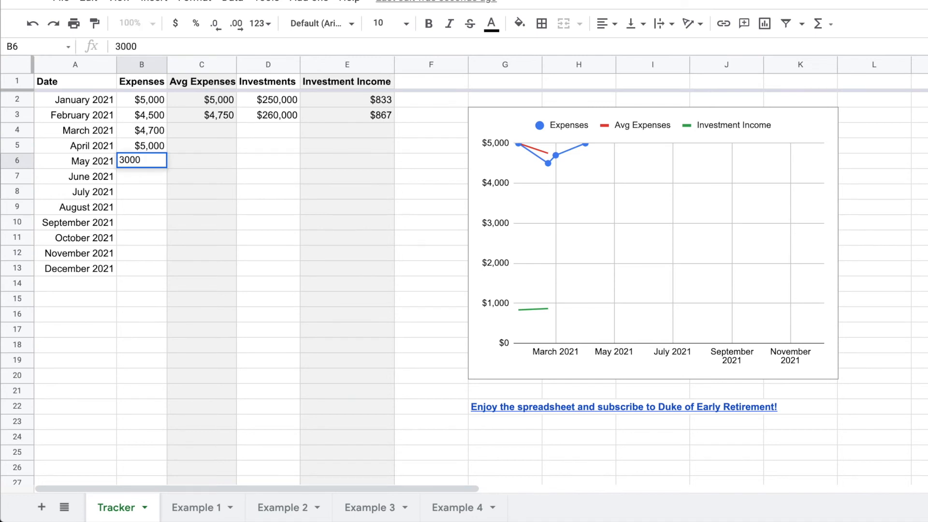
key("Return")
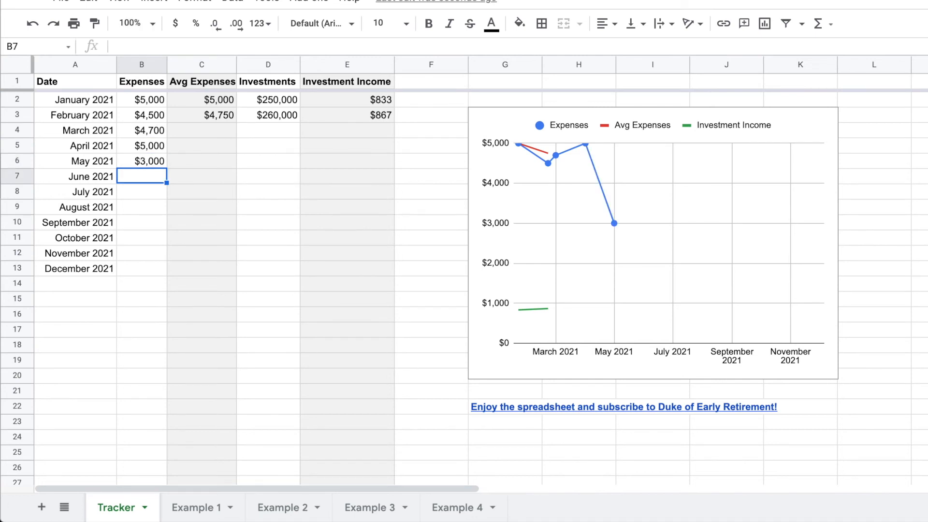
type("6000")
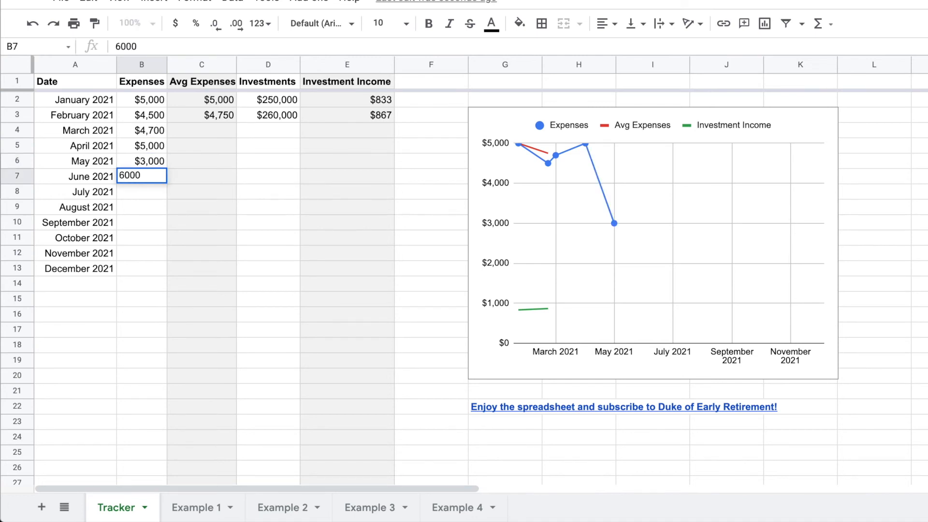
key("Return")
type("4500")
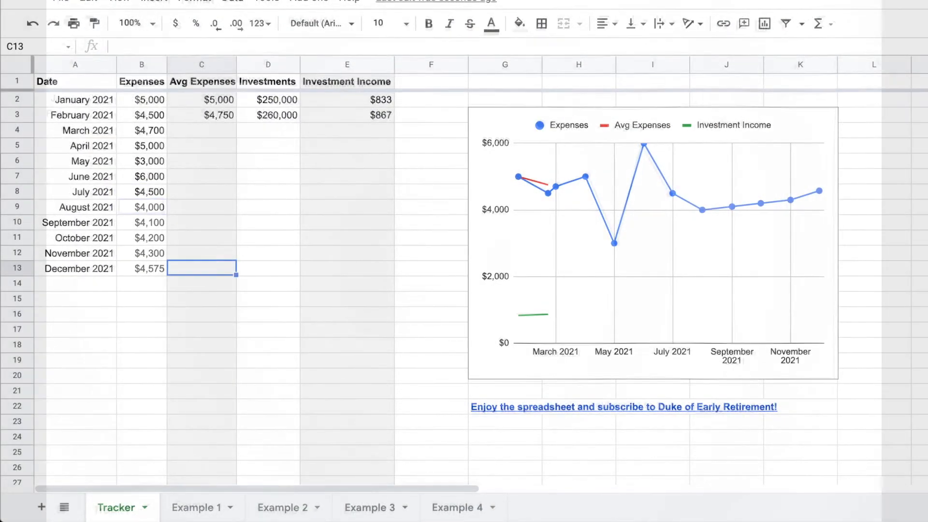
Fill the February Avg Expenses formula in C3 down through December 2021.
left_click(222, 115)
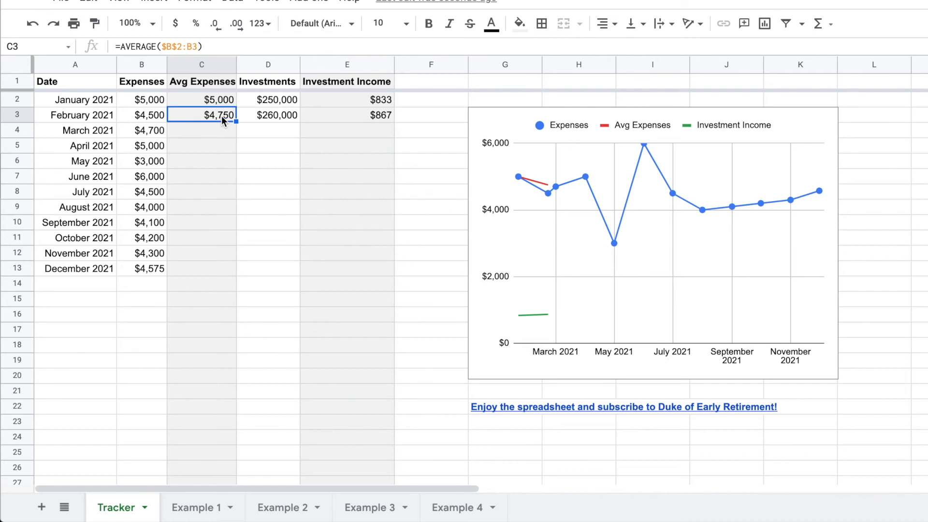
mouse_move(237, 122)
left_mouse_down()
mouse_move(218, 259)
mouse_move(241, 268)
mouse_move(218, 271)
left_mouse_up()
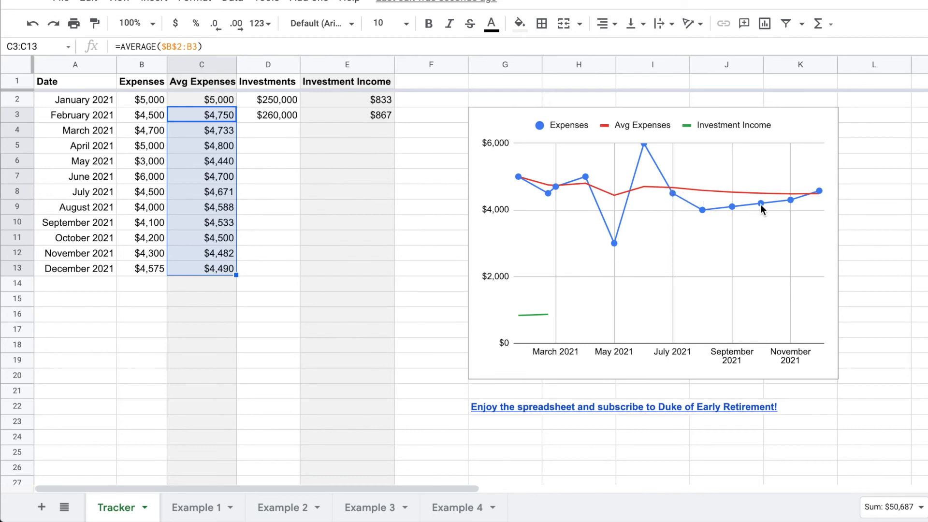
Enter 280000 as the March 2021 Investments and 250000 as the April 2021 Investments.
left_click(277, 127)
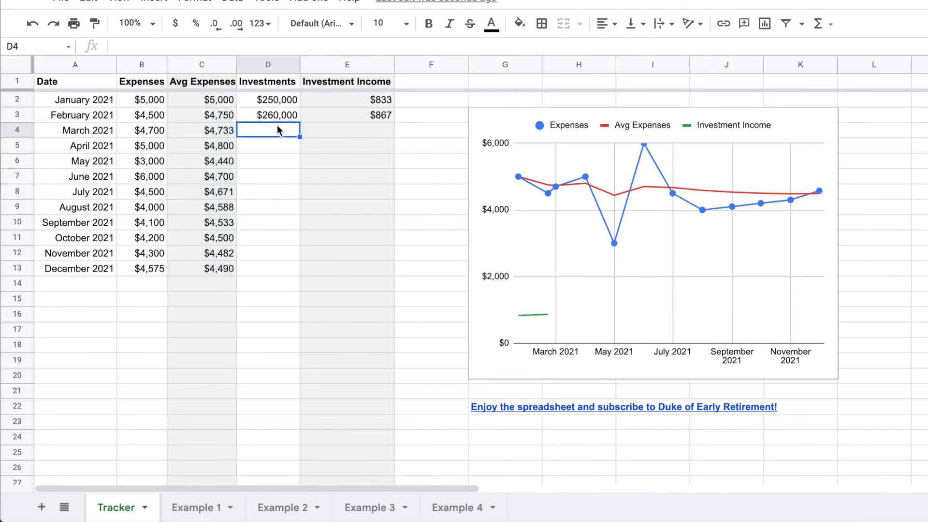
type("270000")
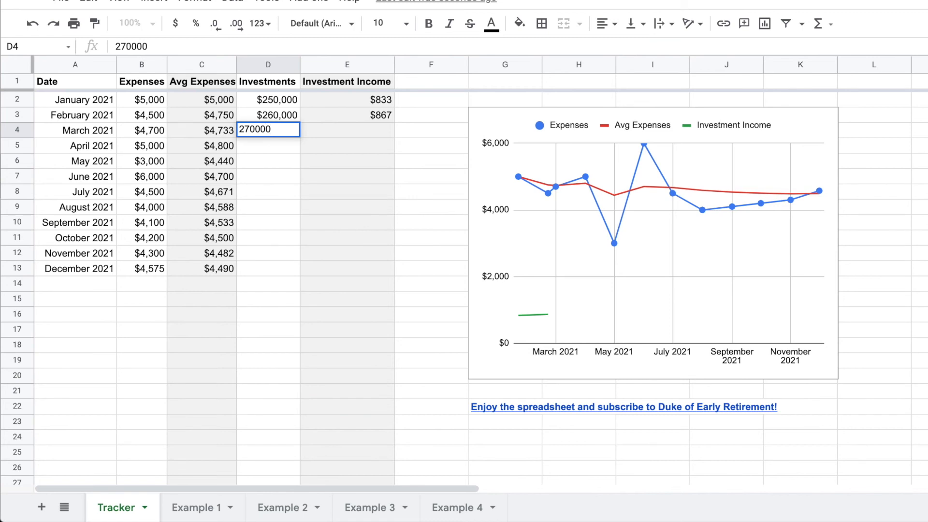
key("Return")
type("2800000")
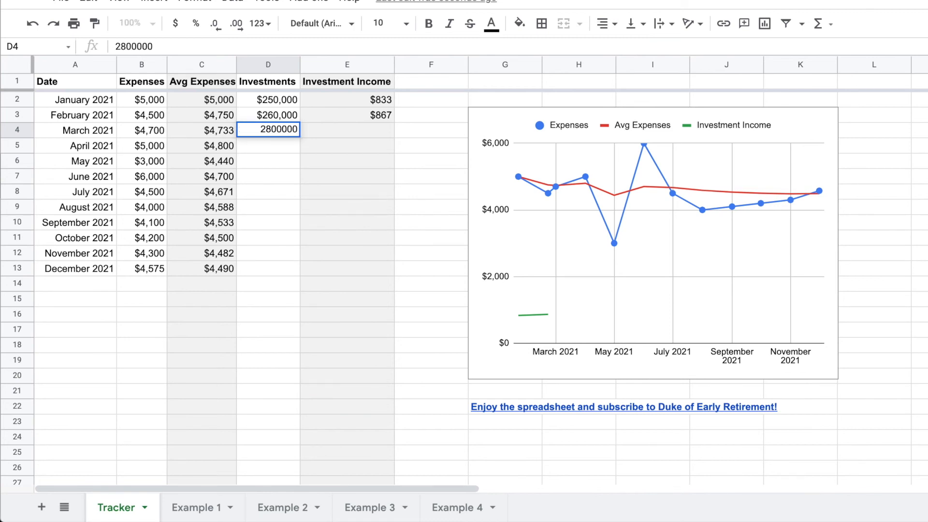
key("BackSpace")
key("Return")
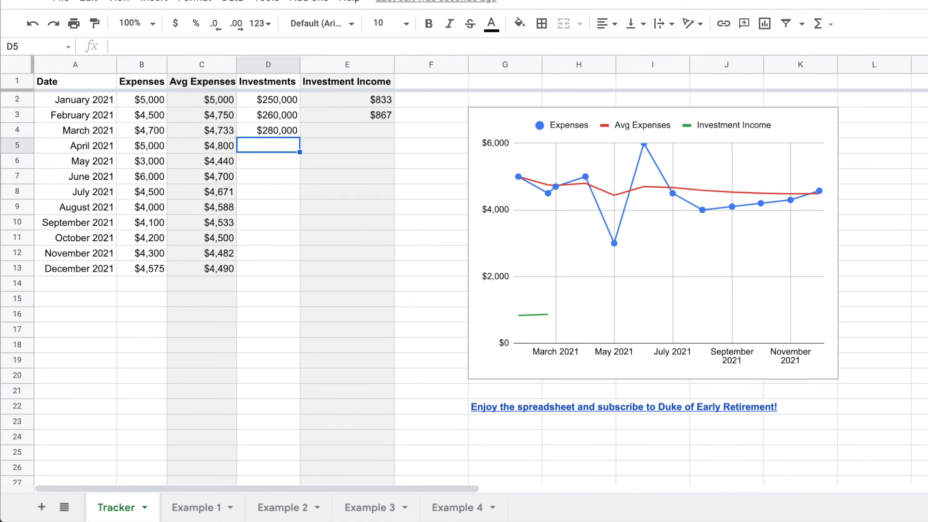
type("250000")
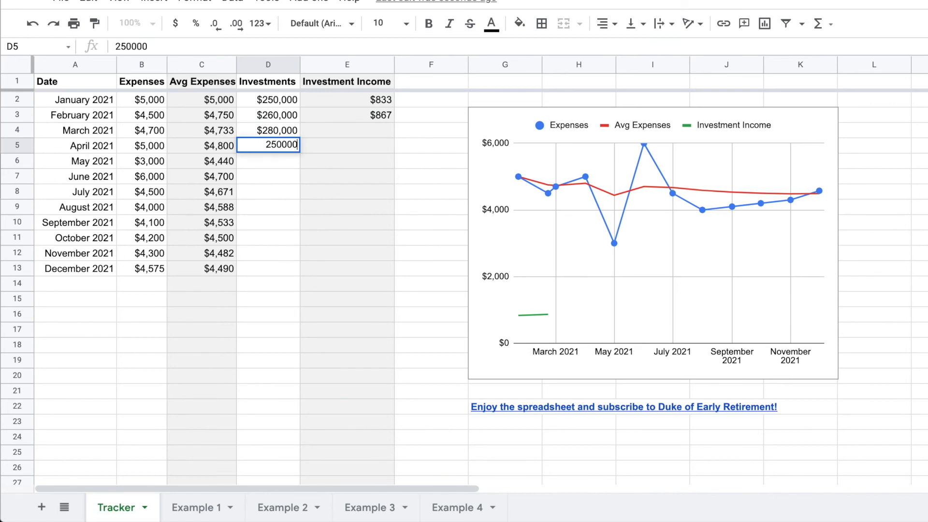
key("Return")
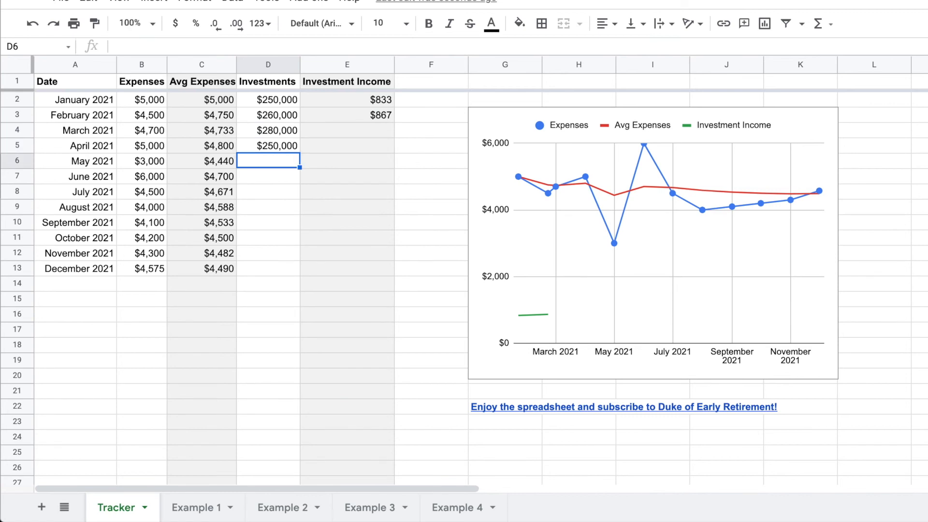
Enter the Investments for May to December 2021: 280,000, 285000, 290000, 300000, 310000, 320000, 330000 and 350000.
type("280,000")
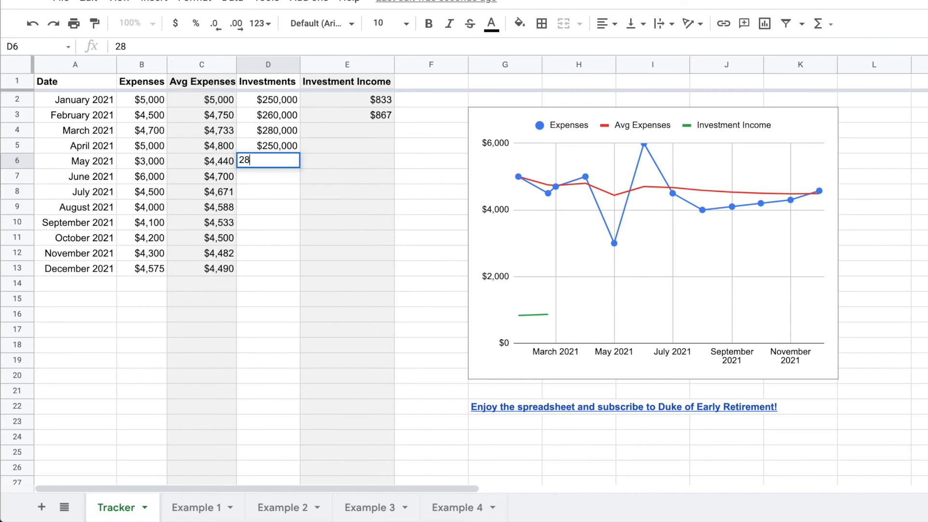
key("Return")
type("285")
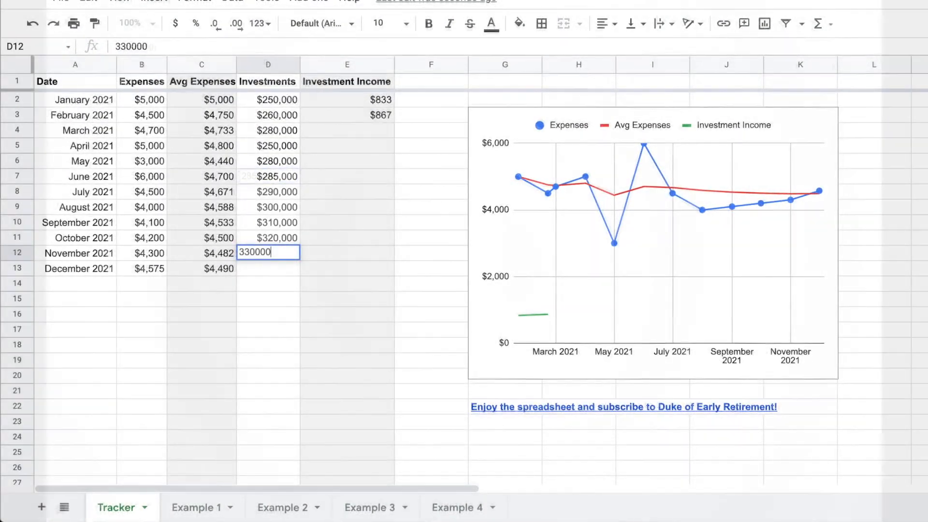
key("Return")
type("350000")
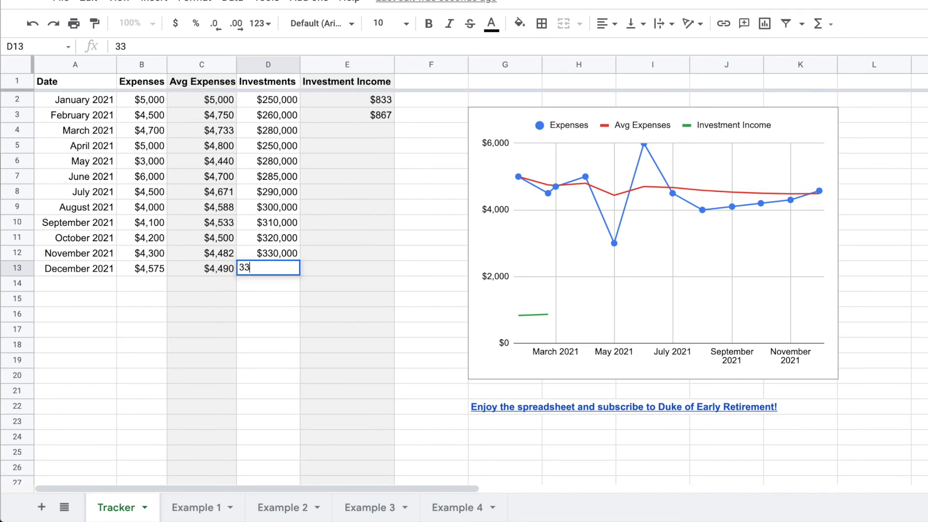
key("Tab")
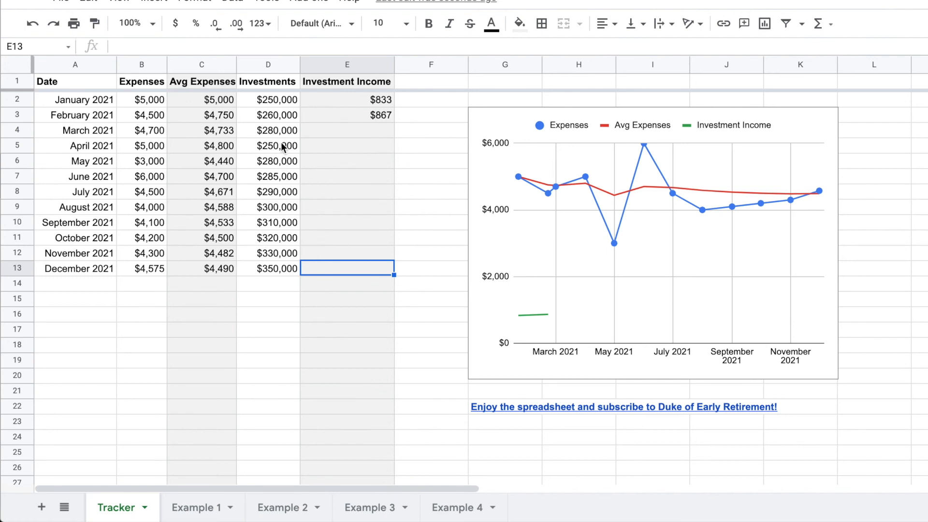
Fill the February Investment Income formula in E3 down through December 2021 and deselect the filled range.
left_click(392, 119)
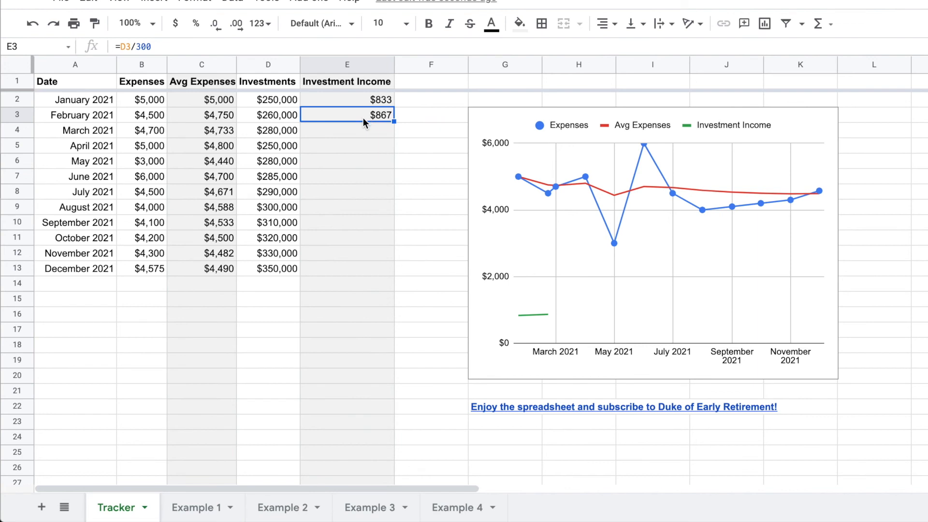
left_click_drag(394, 121, 381, 273)
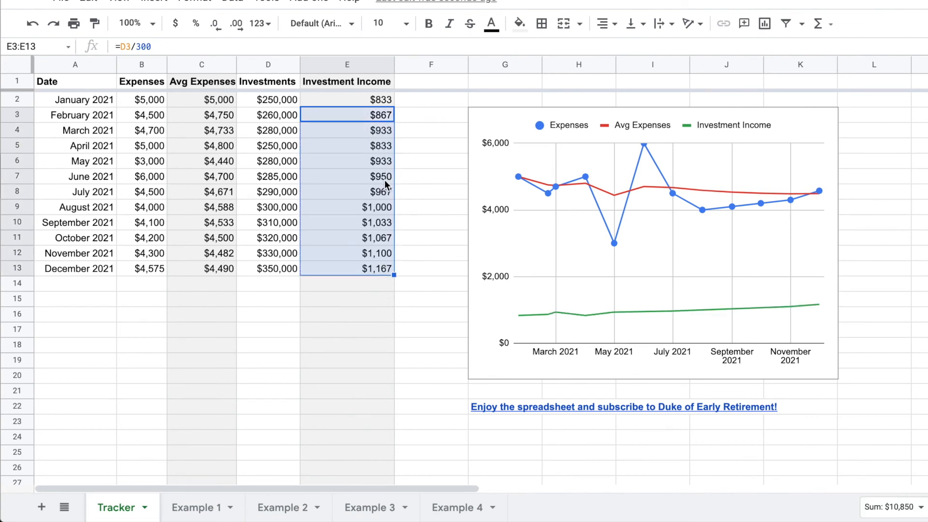
left_click(378, 313)
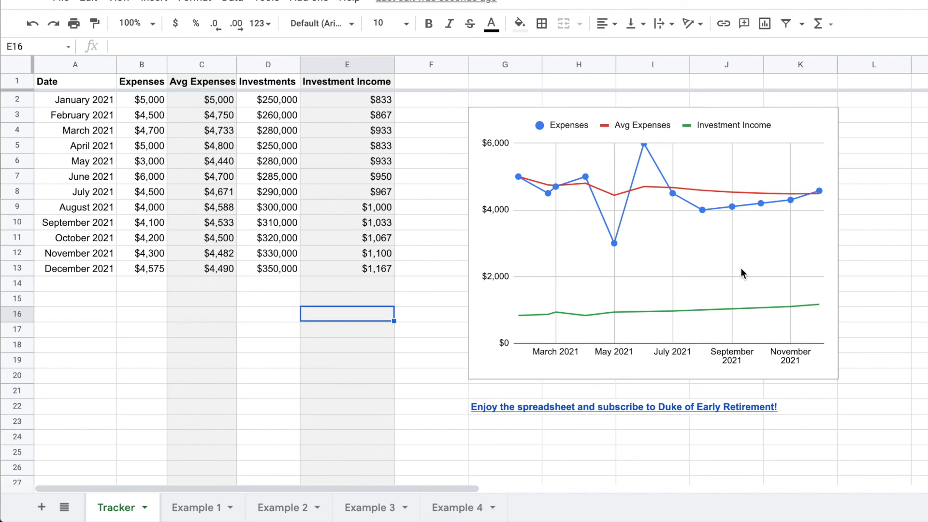
left_click(369, 345)
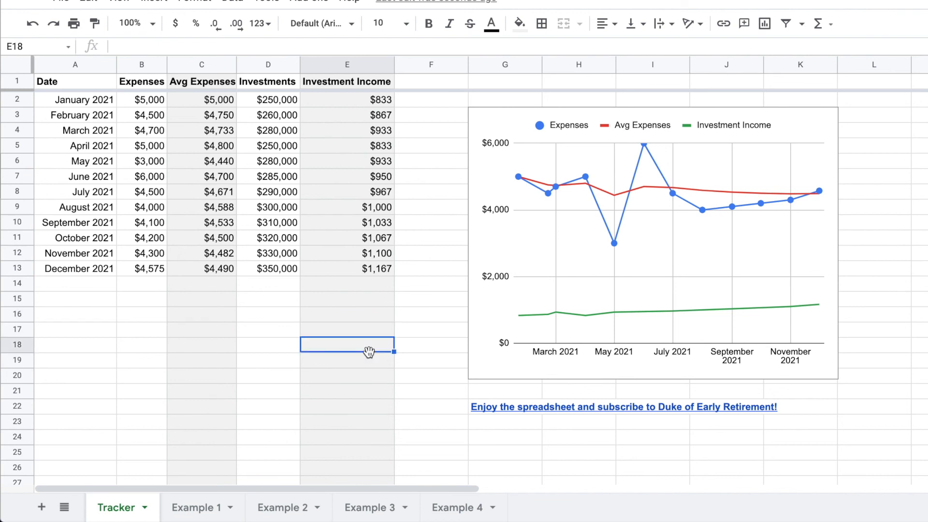